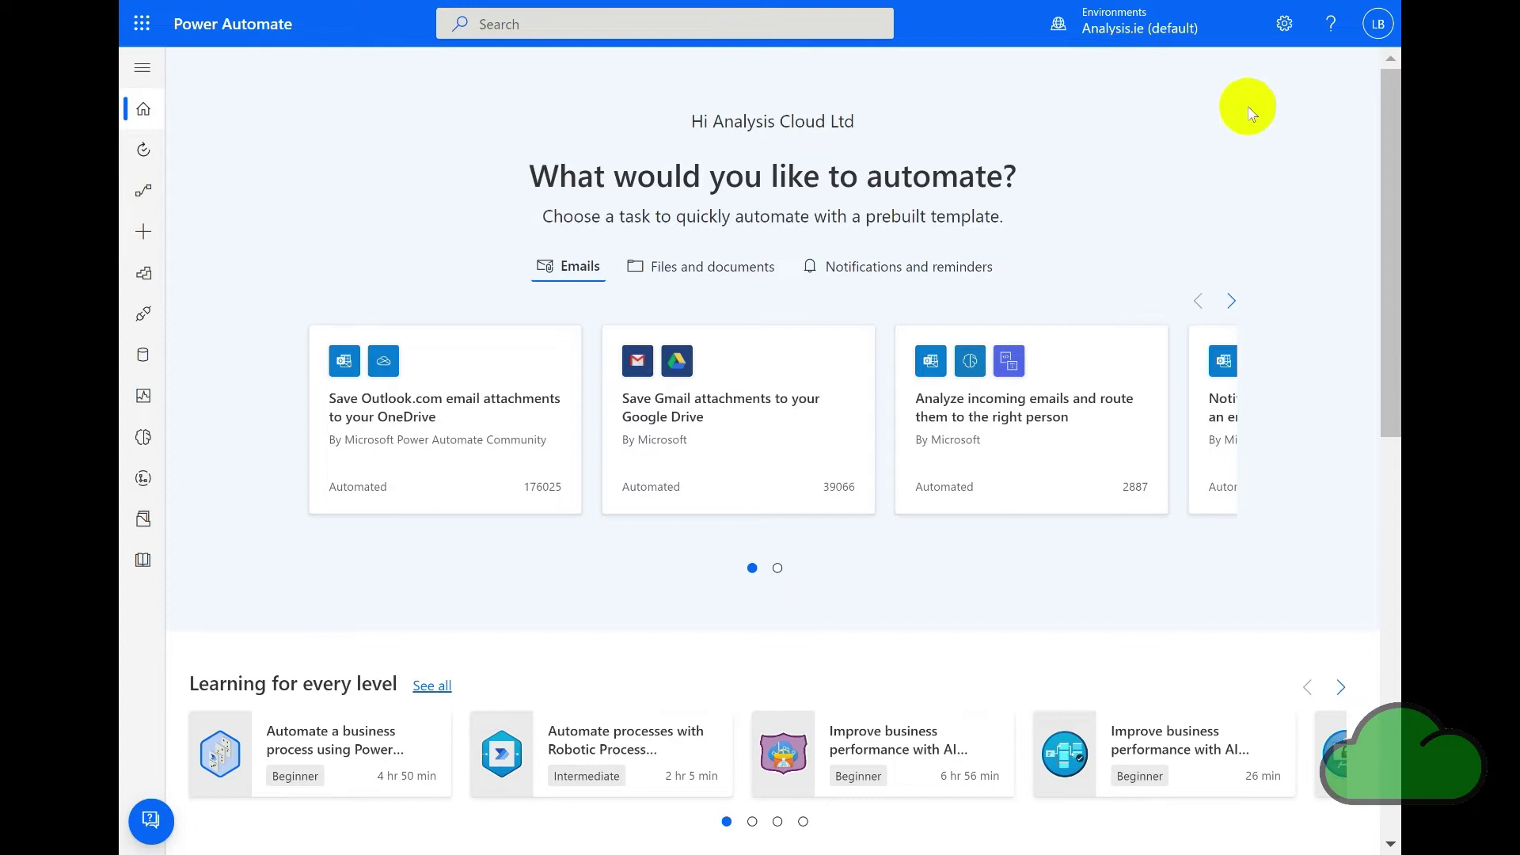
# Step: Turn on and save Experimental Features in settings, then go to My flows
pyautogui.click(1284, 25)
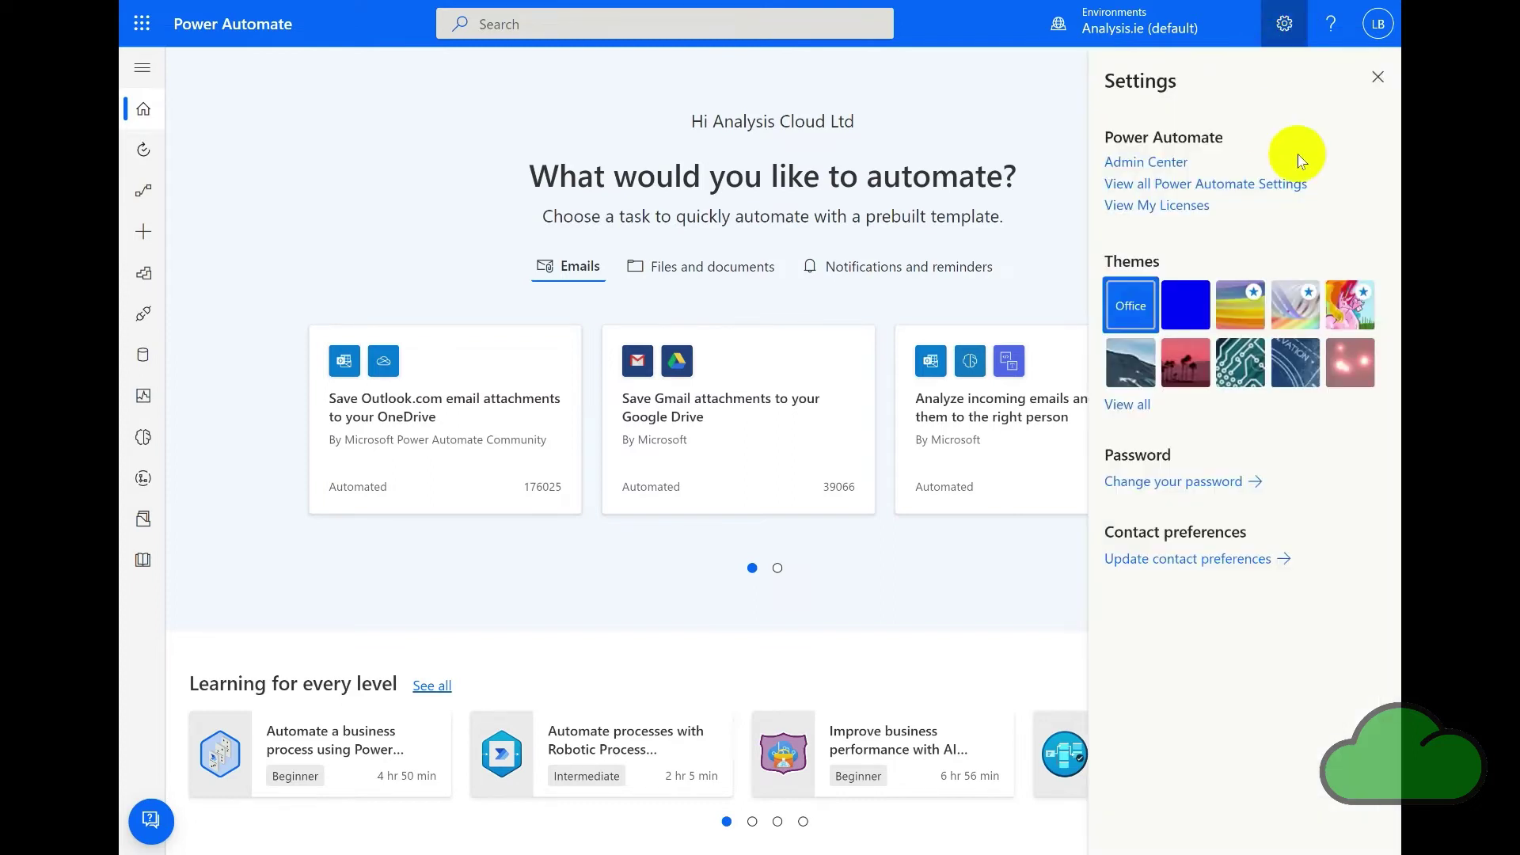
pyautogui.click(1258, 184)
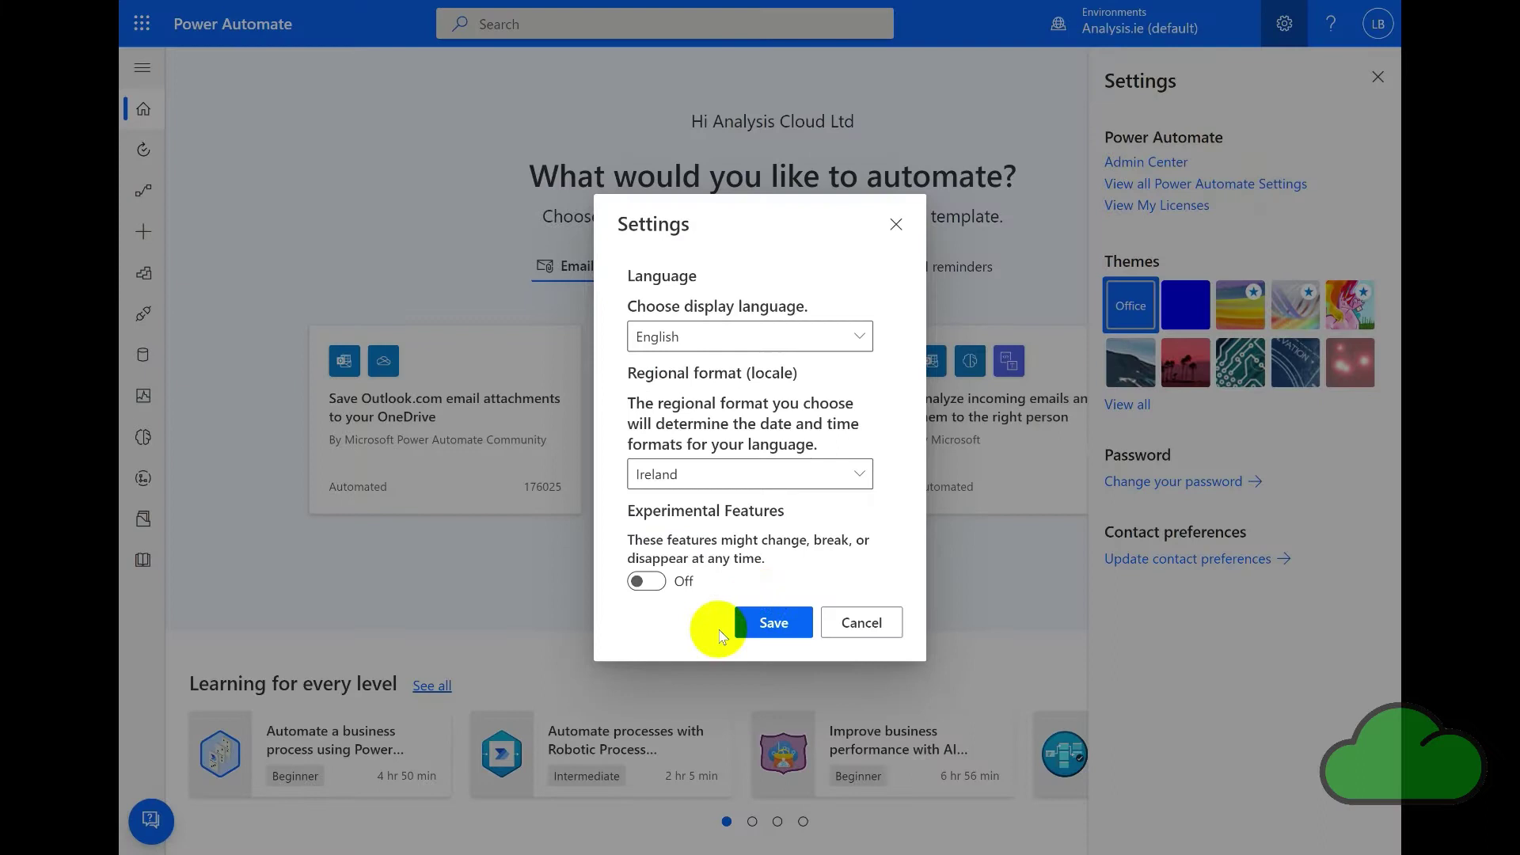
pyautogui.click(649, 583)
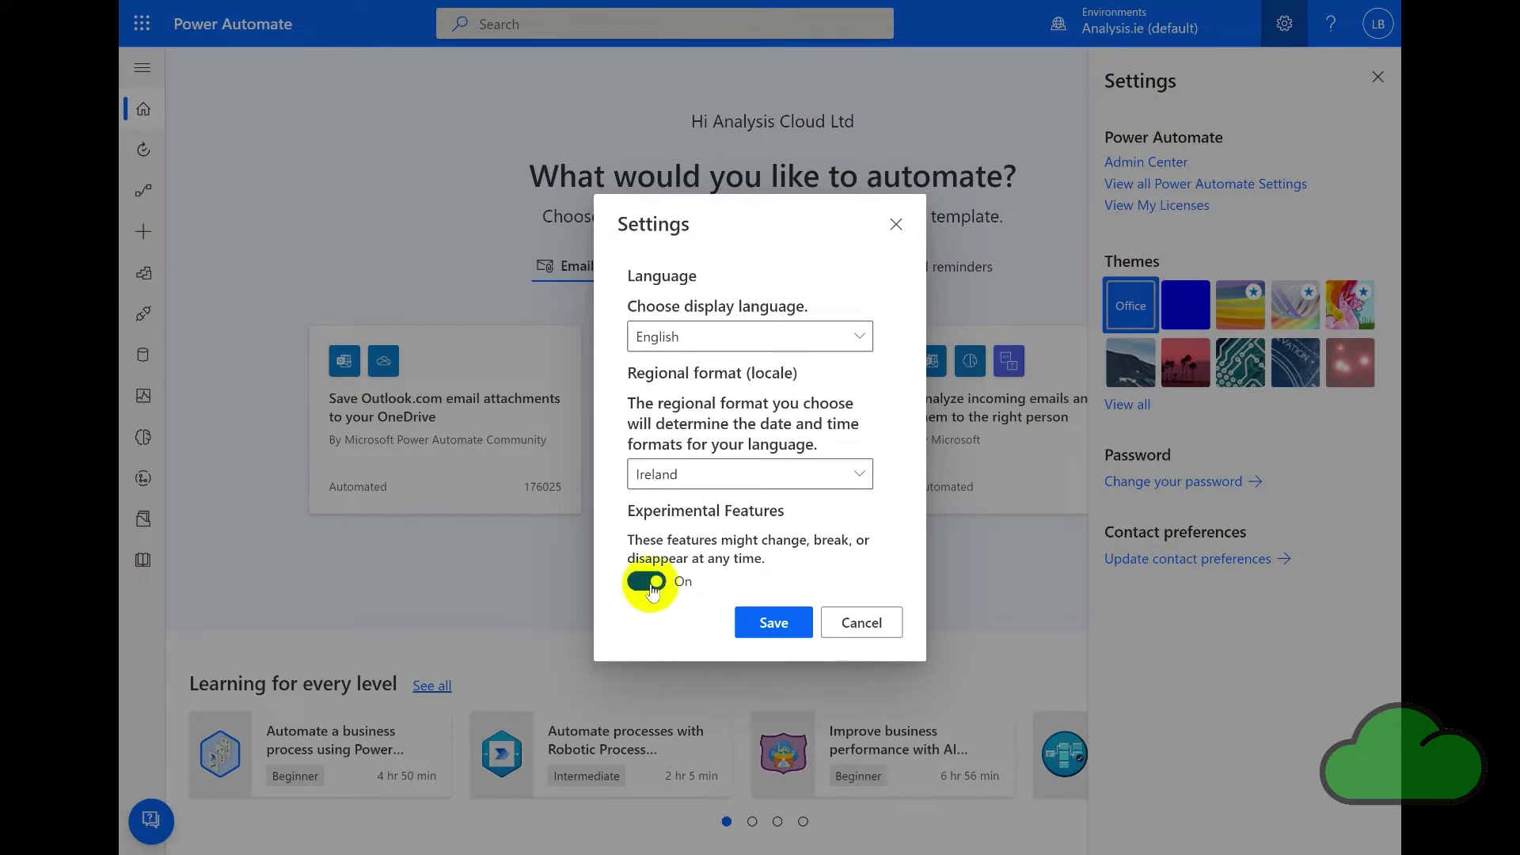
pyautogui.click(773, 622)
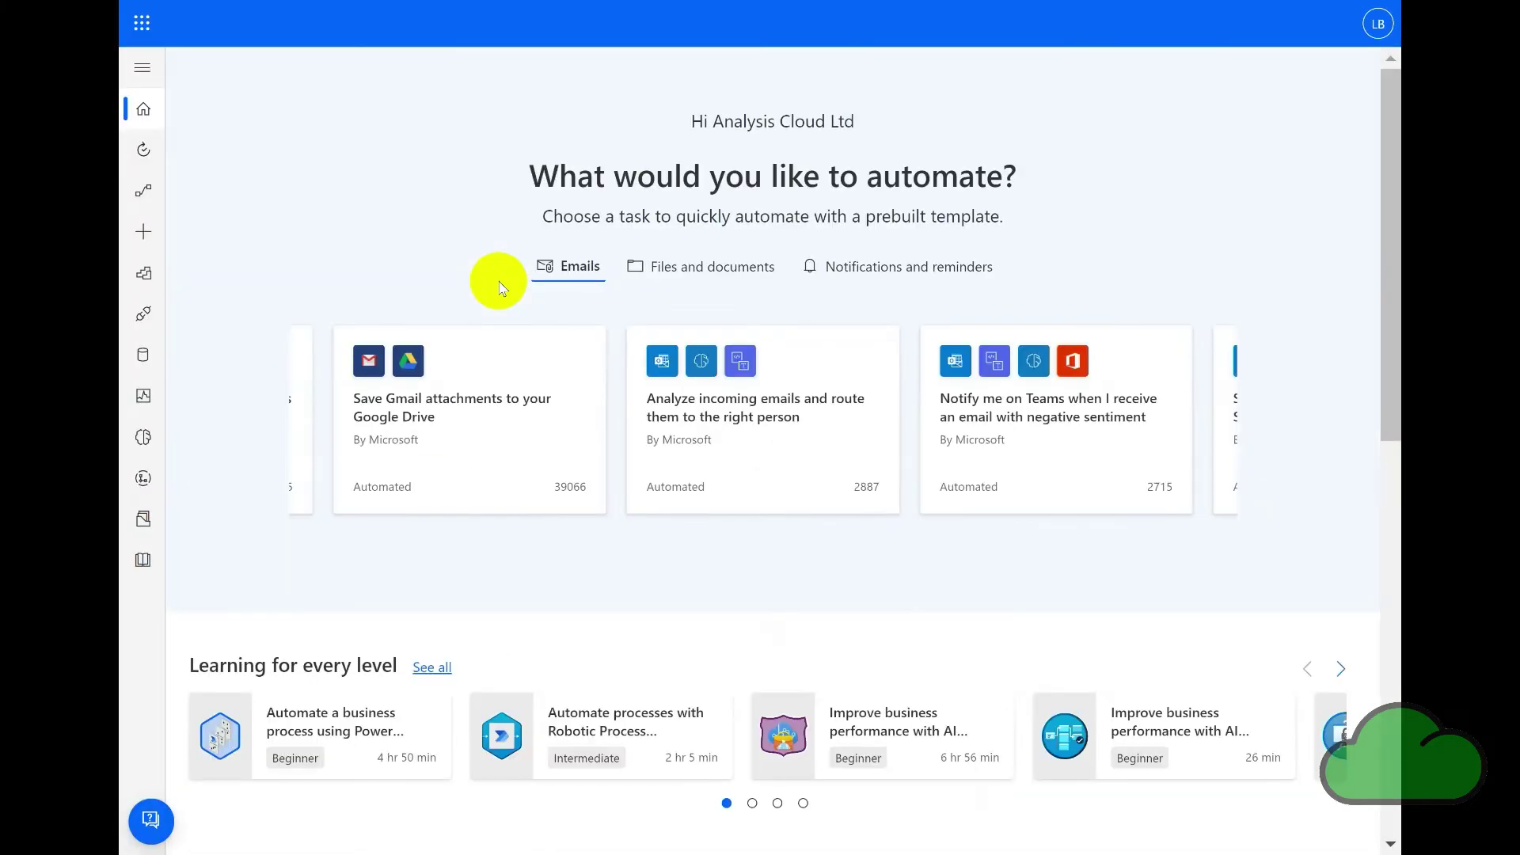
pyautogui.click(146, 193)
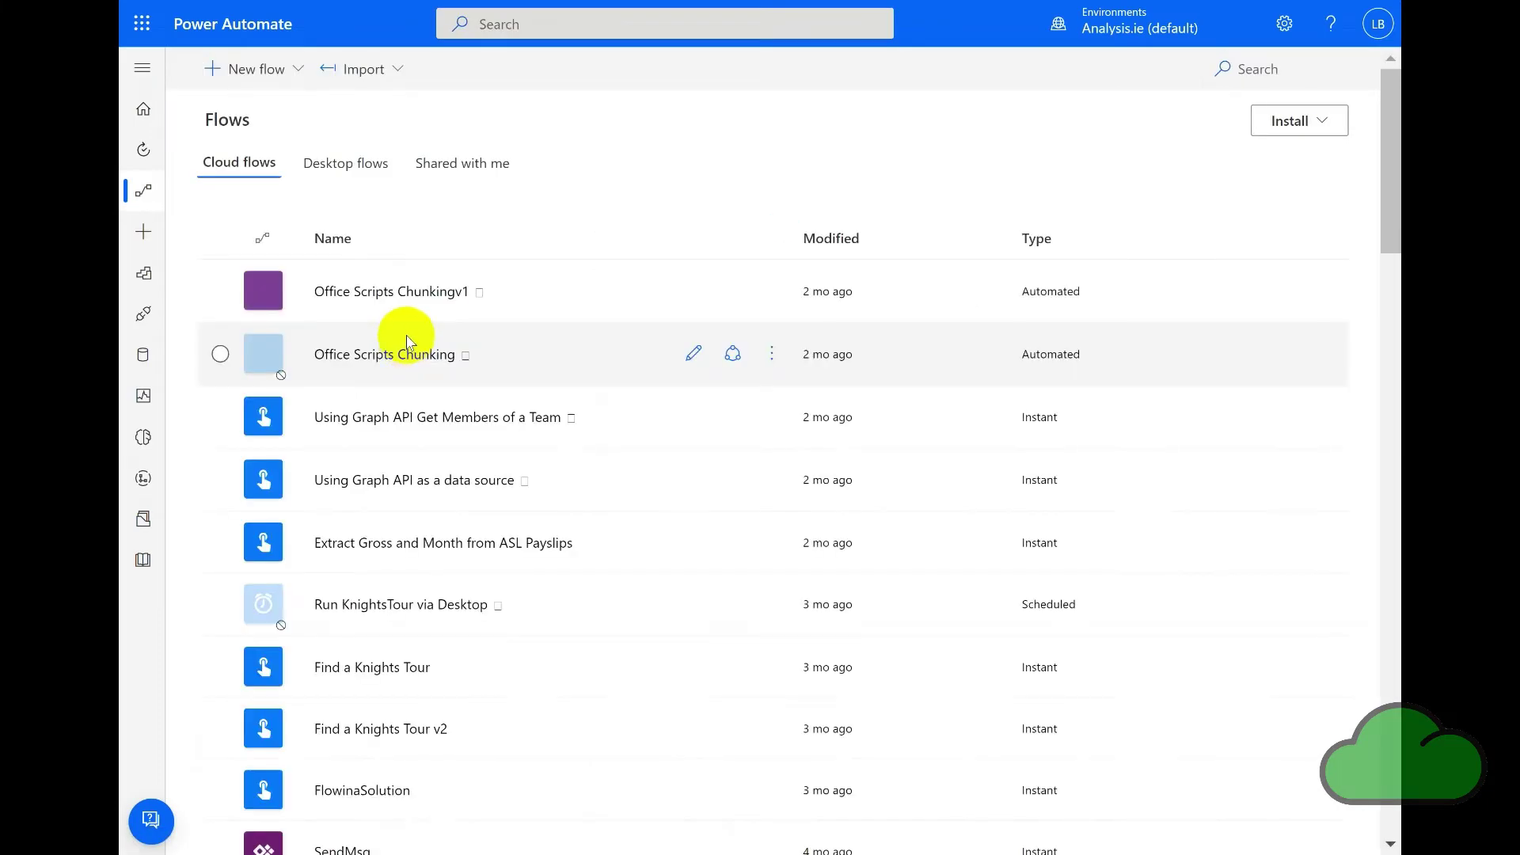
# Step: Create a blank flow with a 'Manually trigger a flow' trigger and begin adding a step
pyautogui.click(271, 68)
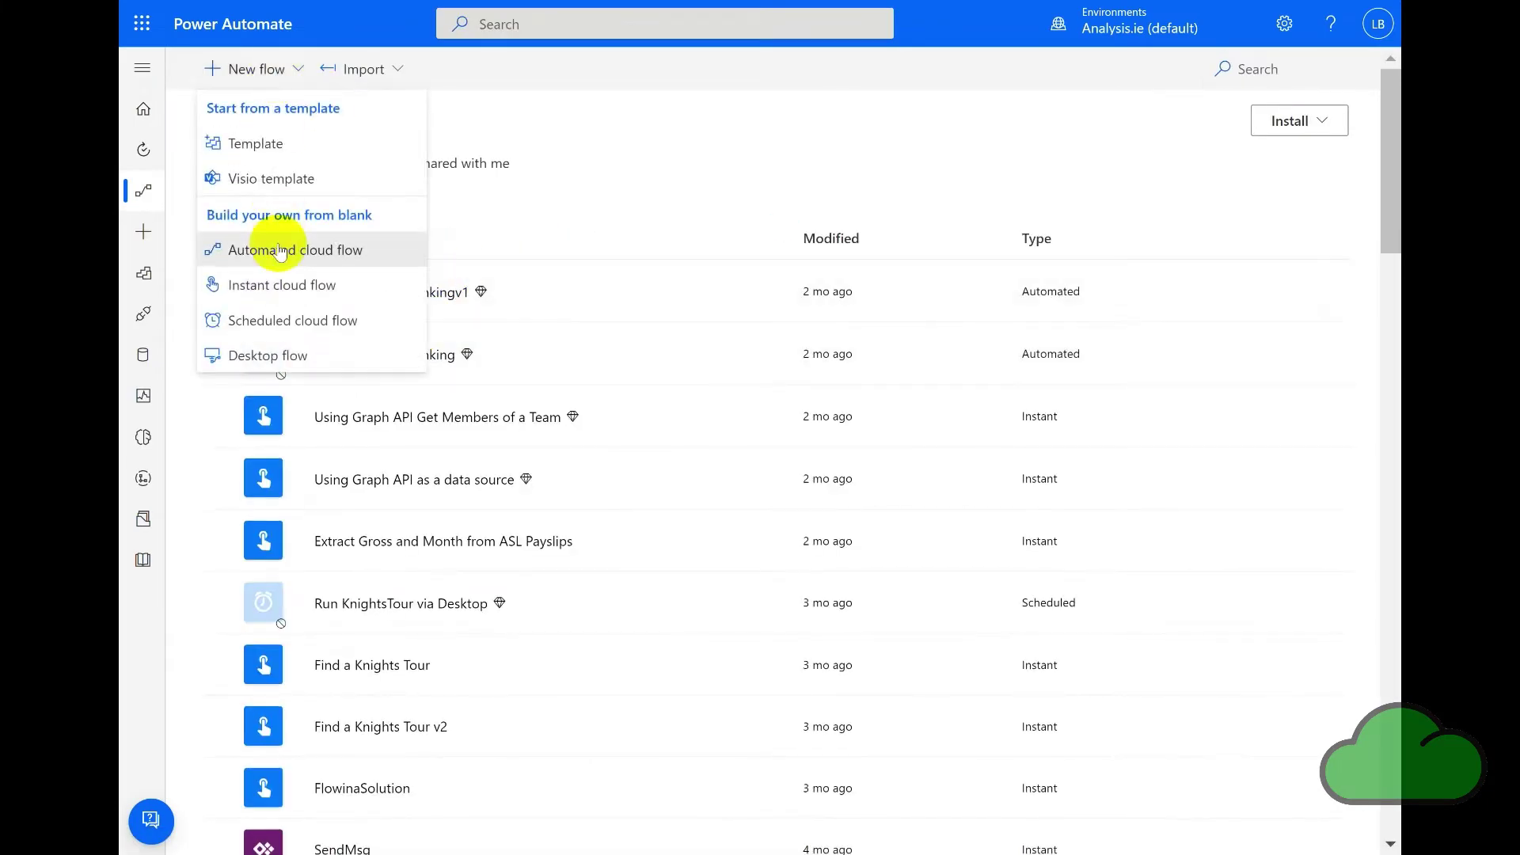
pyautogui.click(271, 249)
pyautogui.press('Escape')
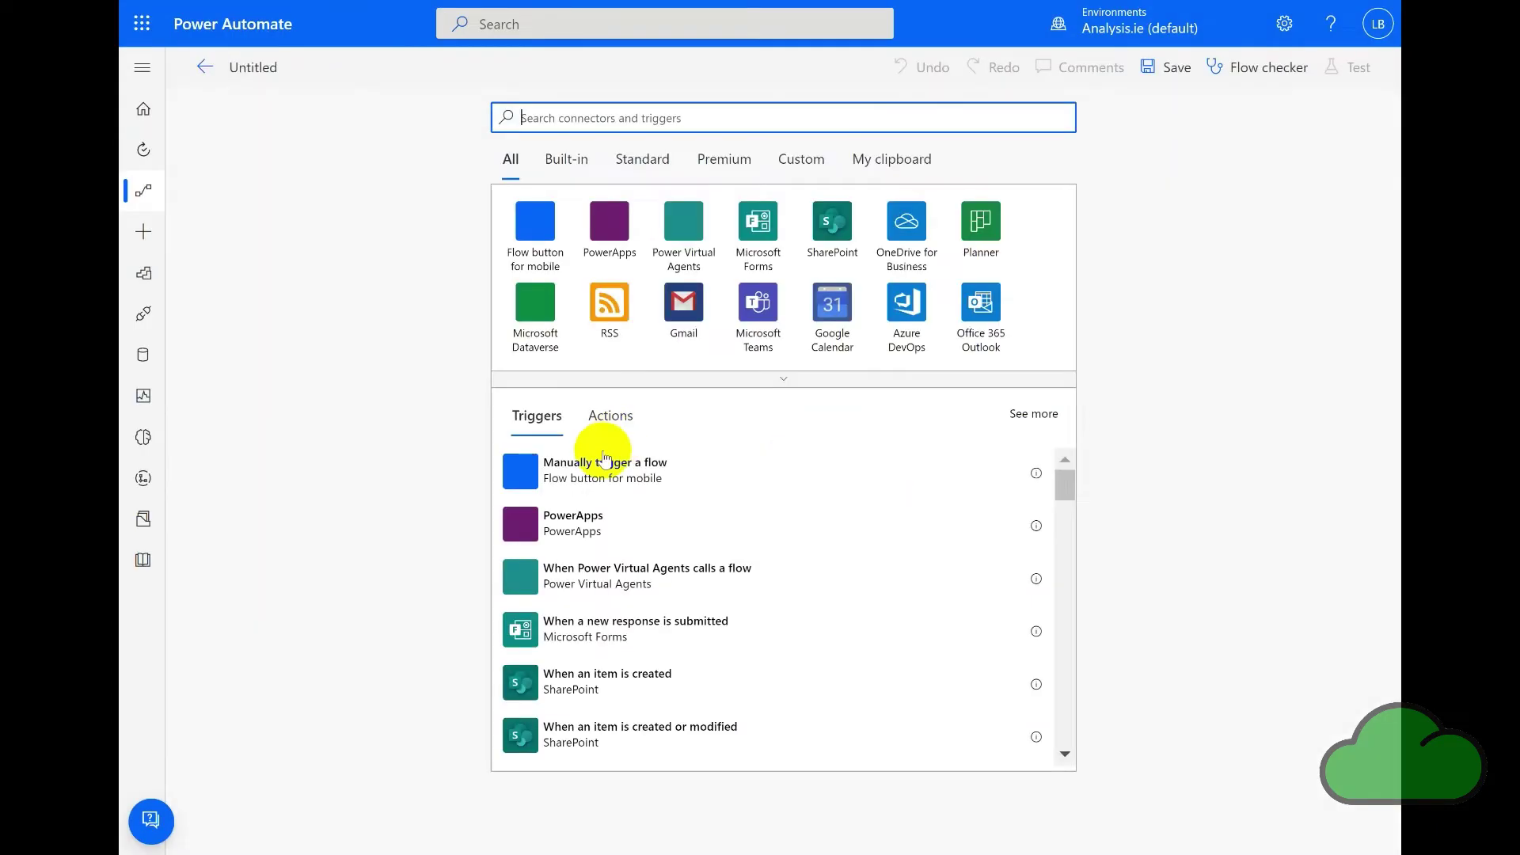
pyautogui.click(530, 247)
pyautogui.click(537, 242)
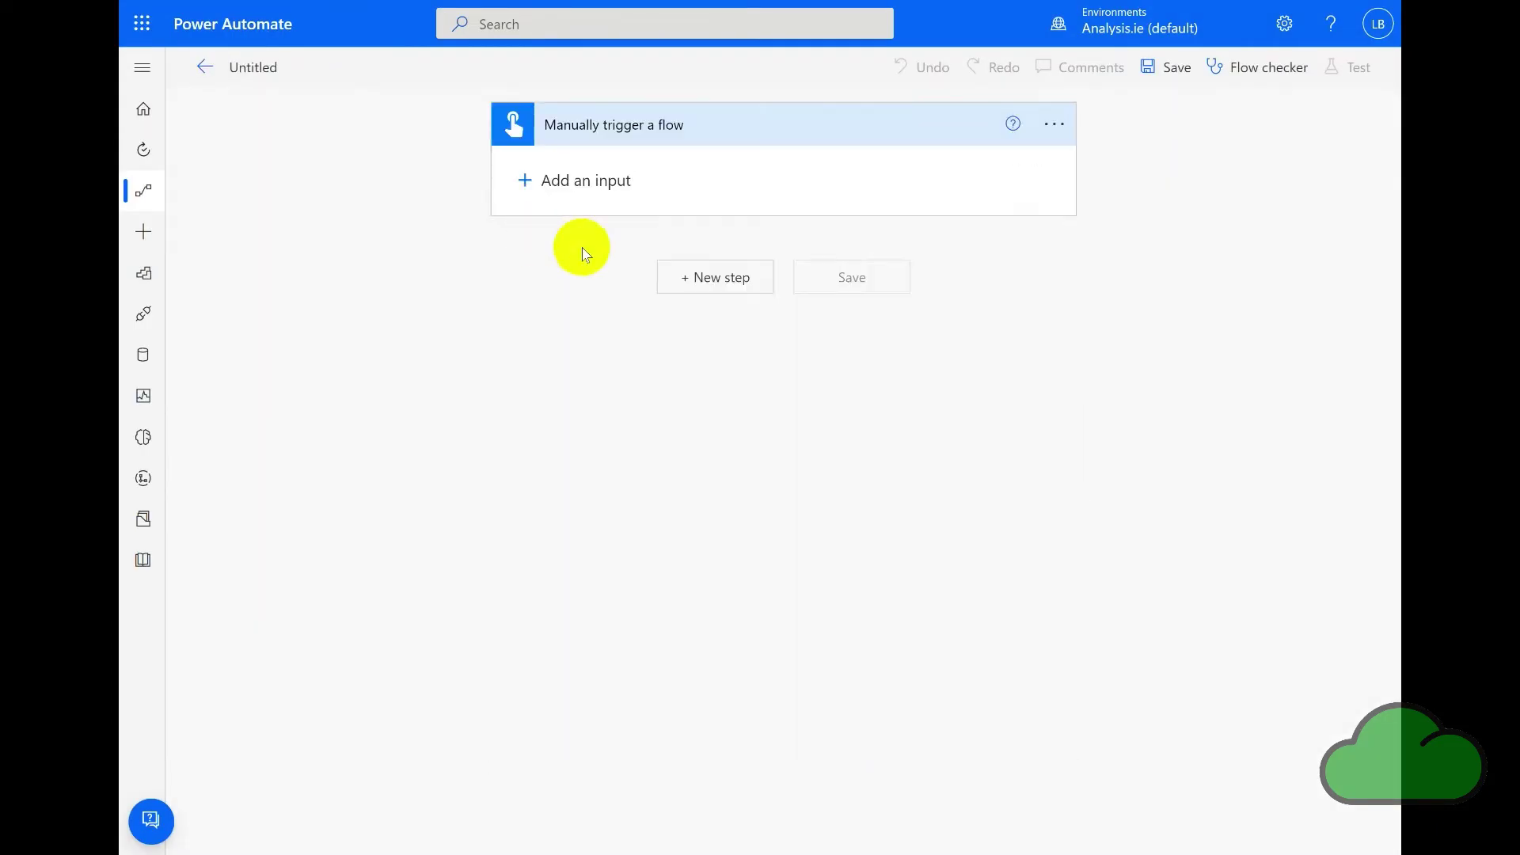
pyautogui.click(696, 277)
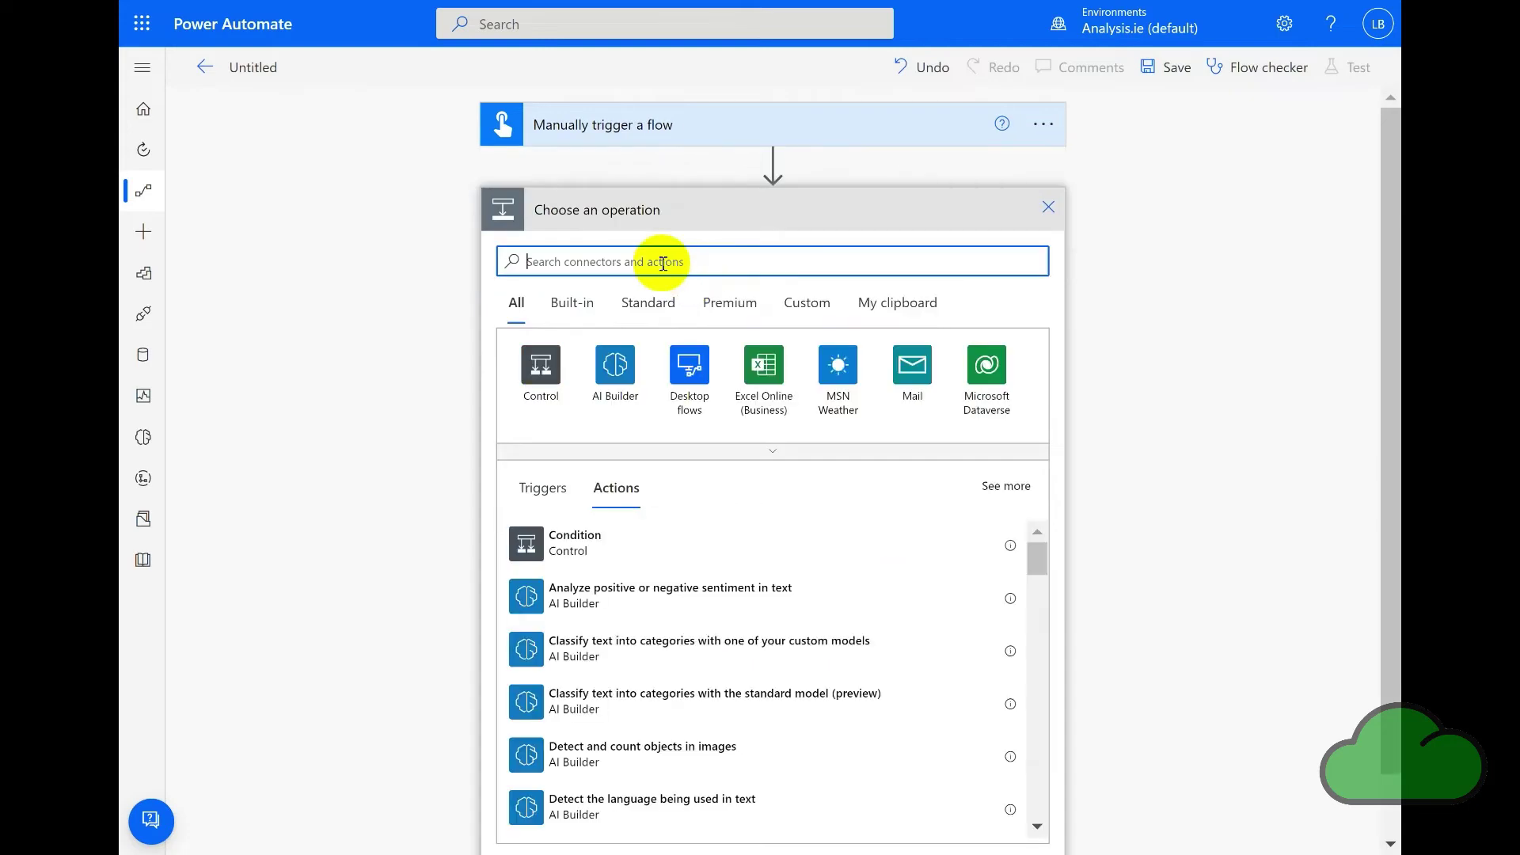
pyautogui.write('compose')
# Step: Add the Compose action and open the expression editor for its Inputs field
pyautogui.click(564, 536)
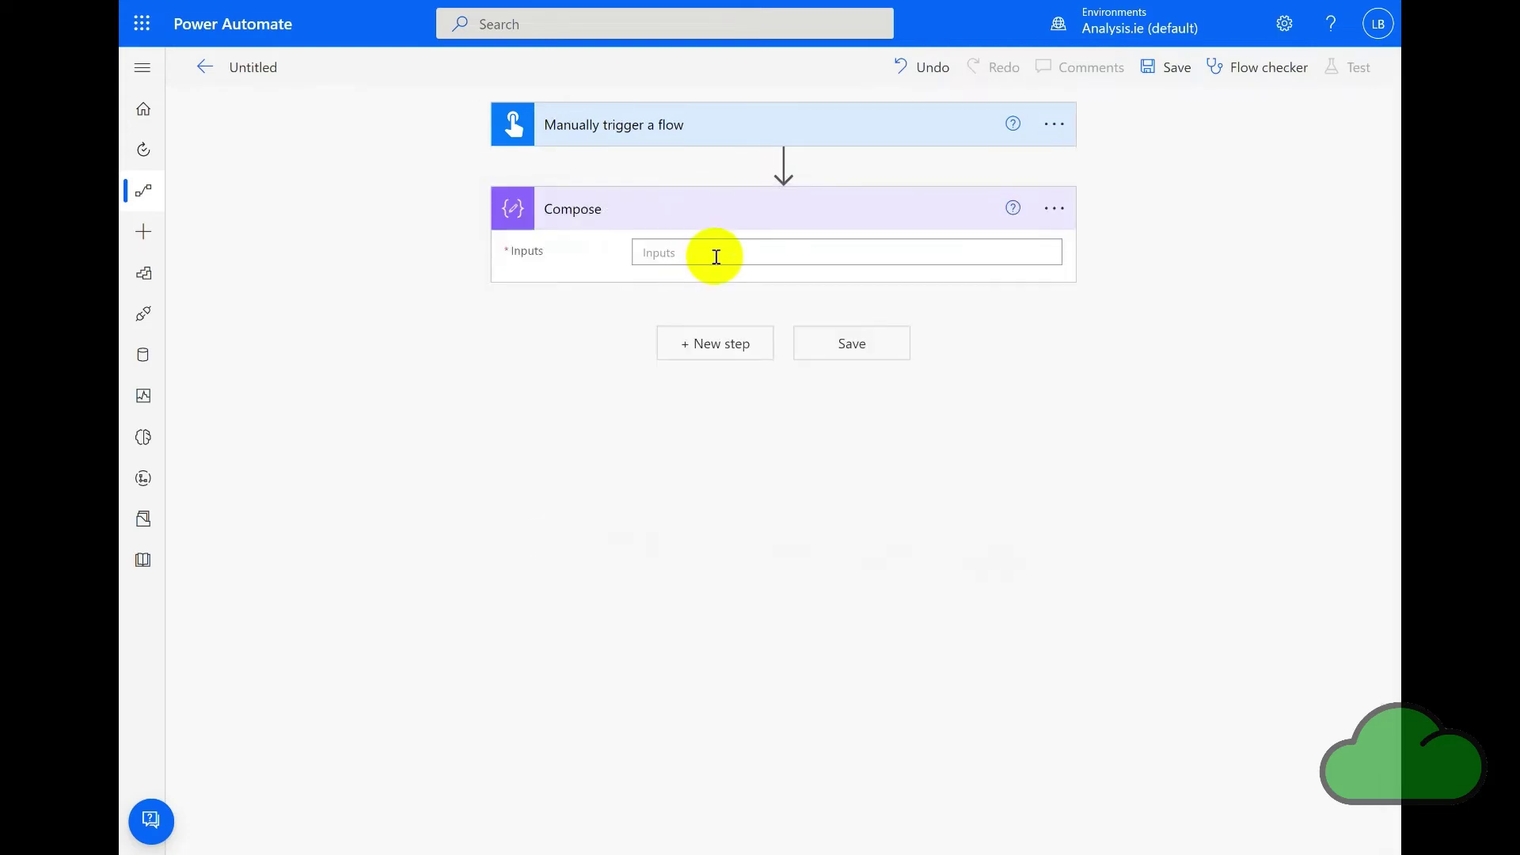
pyautogui.click(716, 256)
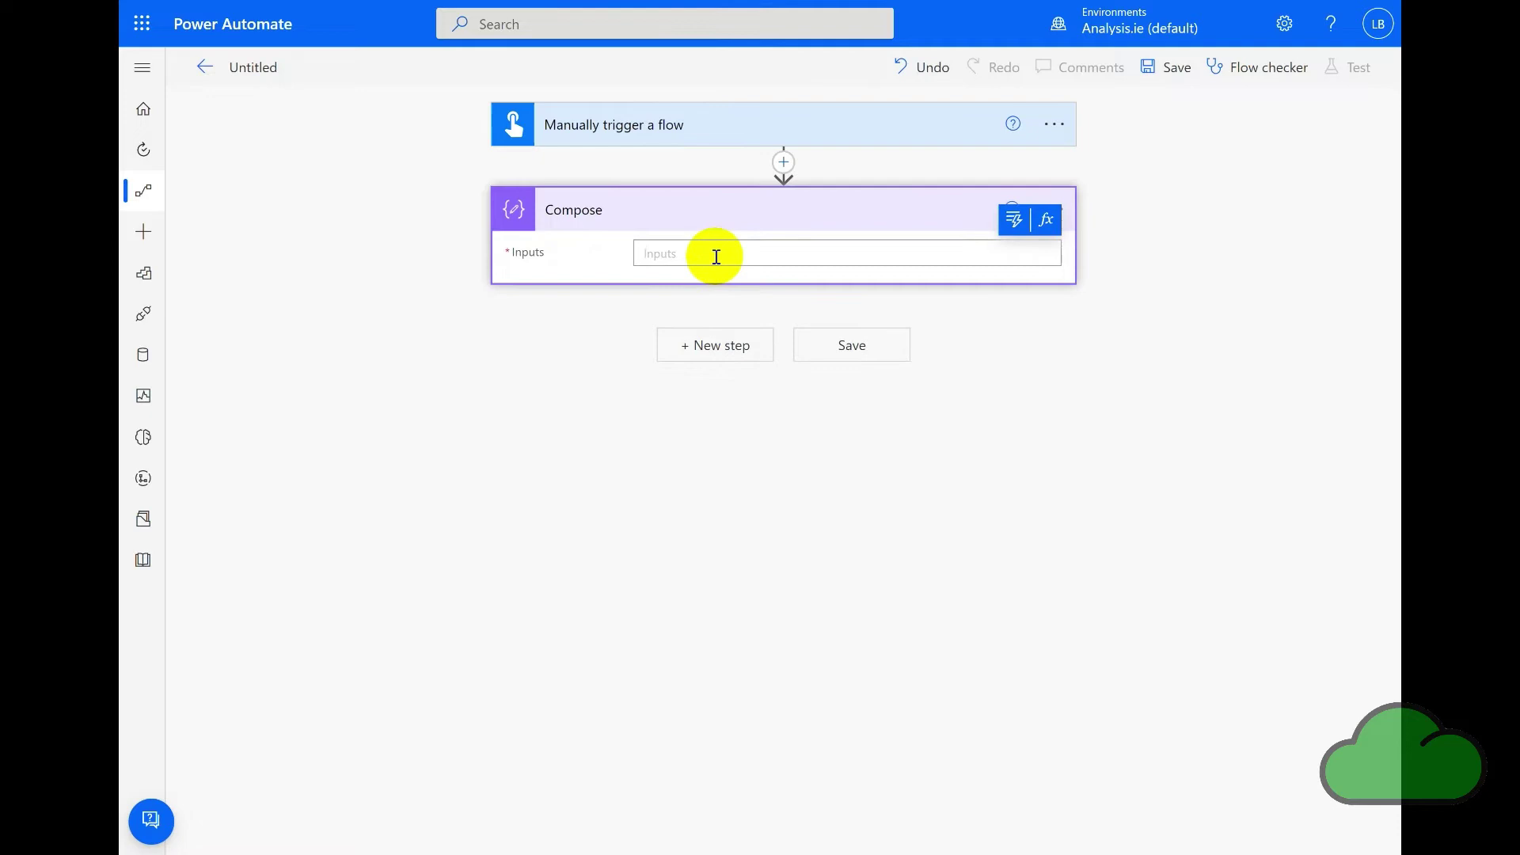
pyautogui.click(1046, 221)
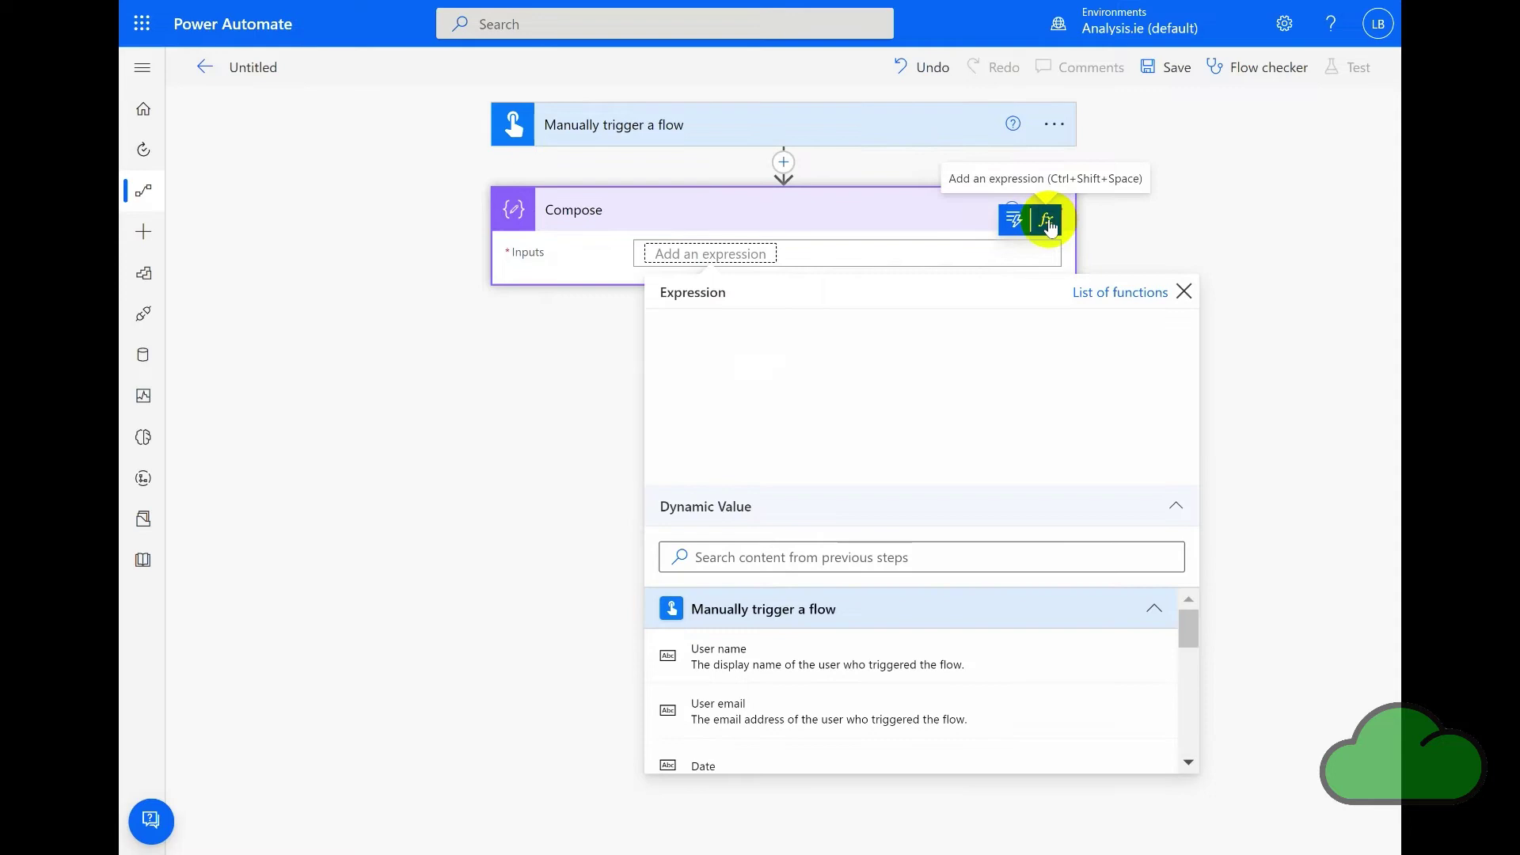
# Step: Insert the trigger's Date dynamic value into the expression and update the Compose input
pyautogui.click(863, 346)
pyautogui.write("'Hello!'")
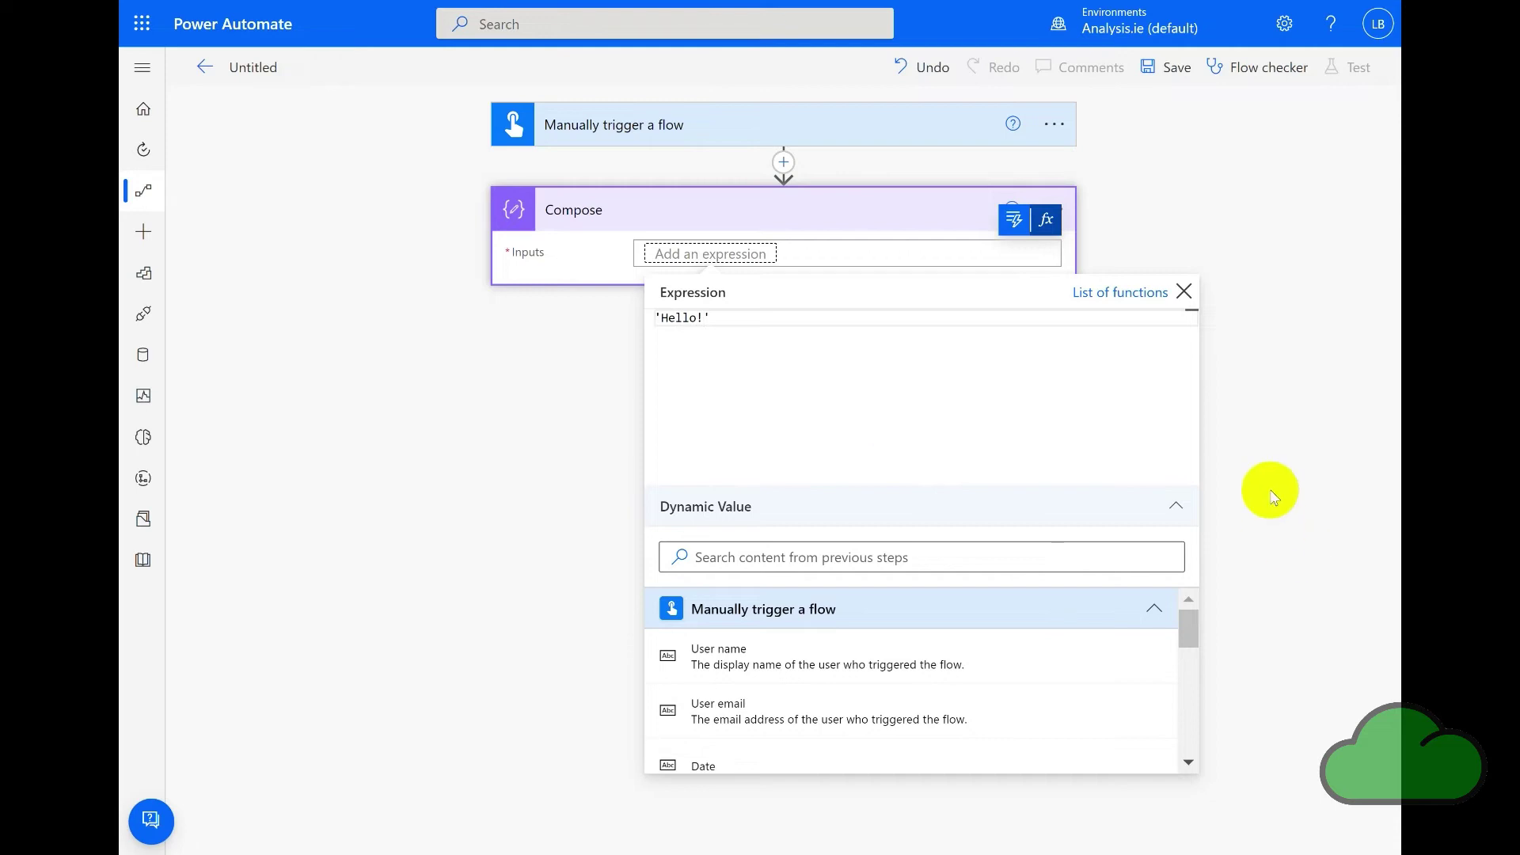
pyautogui.click(1189, 764)
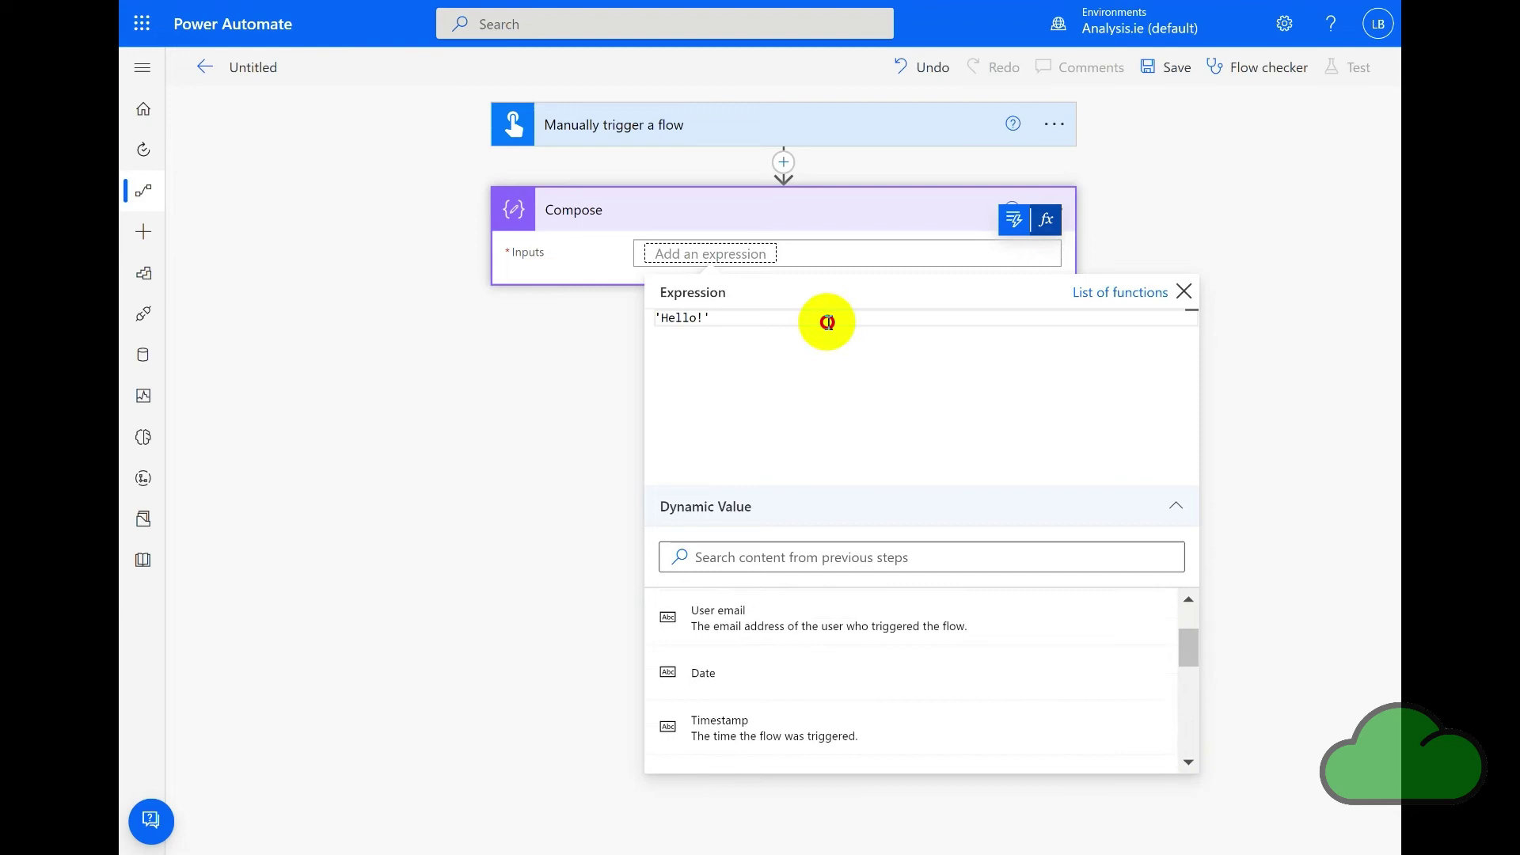
pyautogui.write('&')
pyautogui.click(733, 673)
pyautogui.write("triggerBody()['key-button-date']")
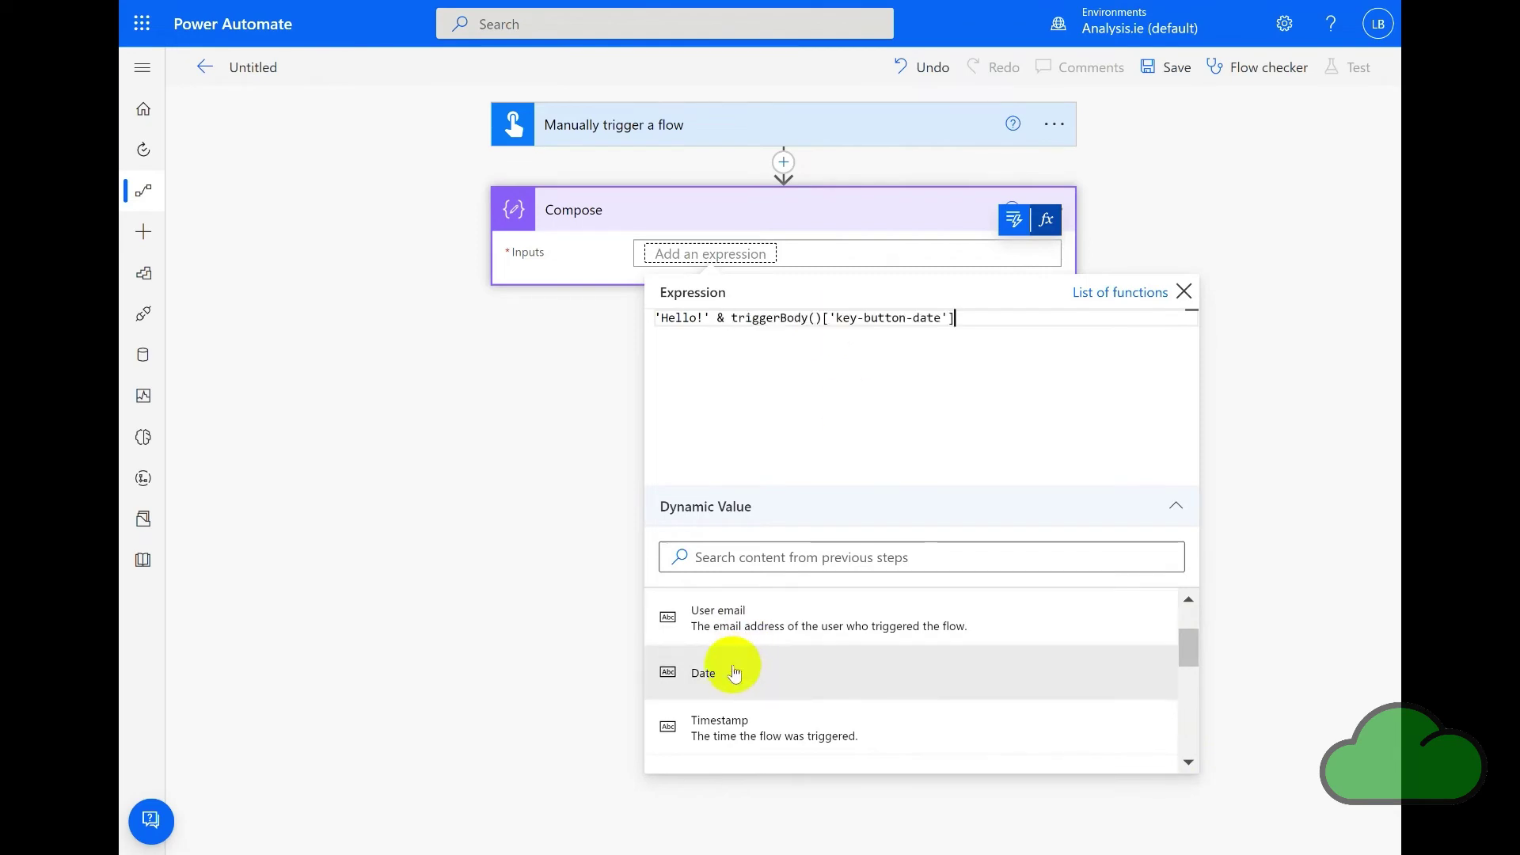
pyautogui.click(1046, 223)
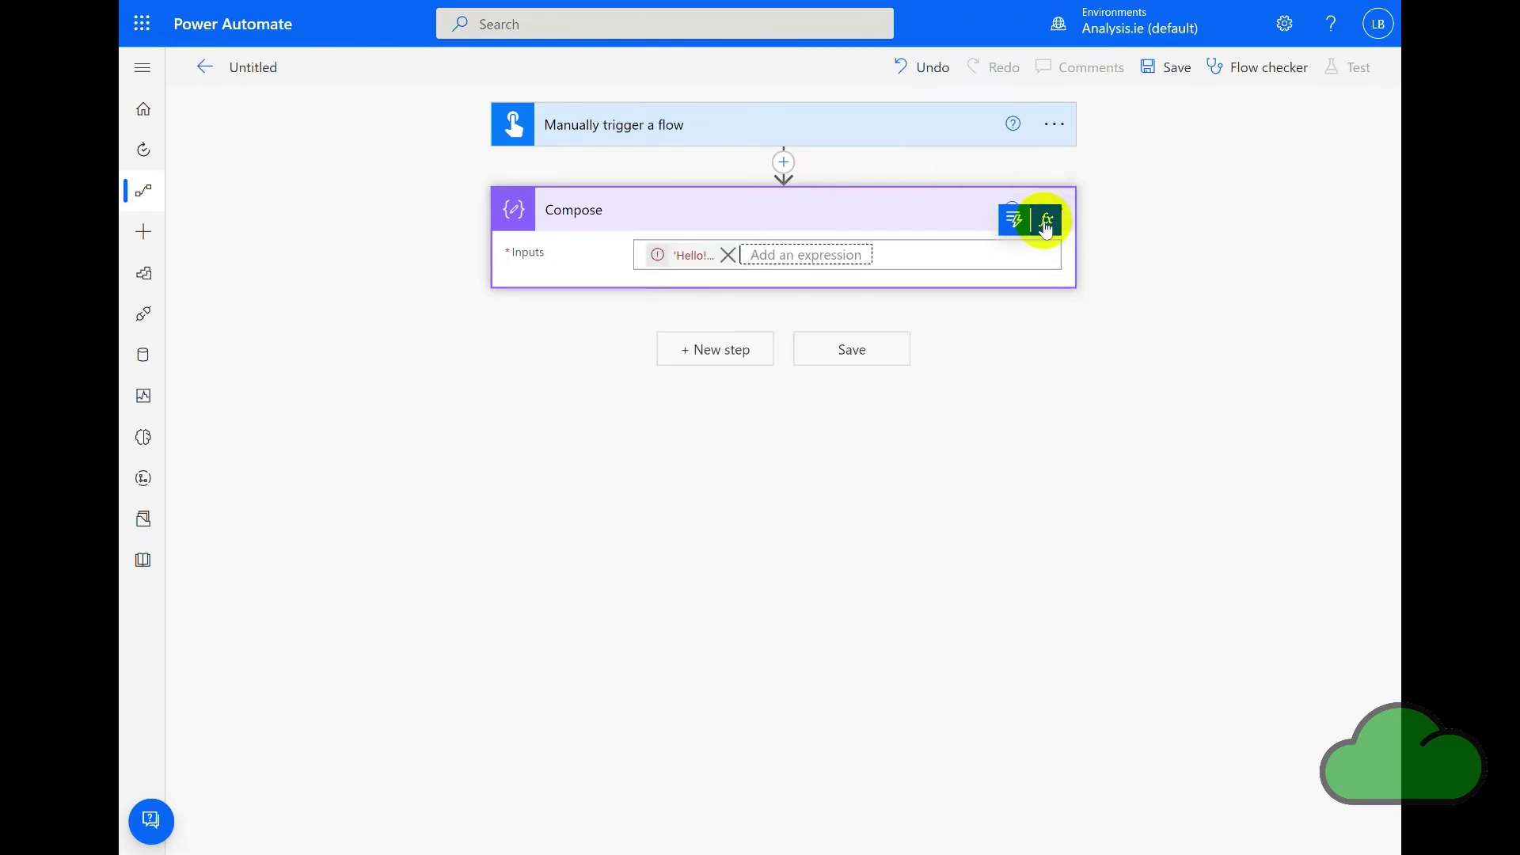
# Step: Delete the 'Hello!' & prefix, leaving triggerBody()['key-button-date'] as the input
pyautogui.click(685, 255)
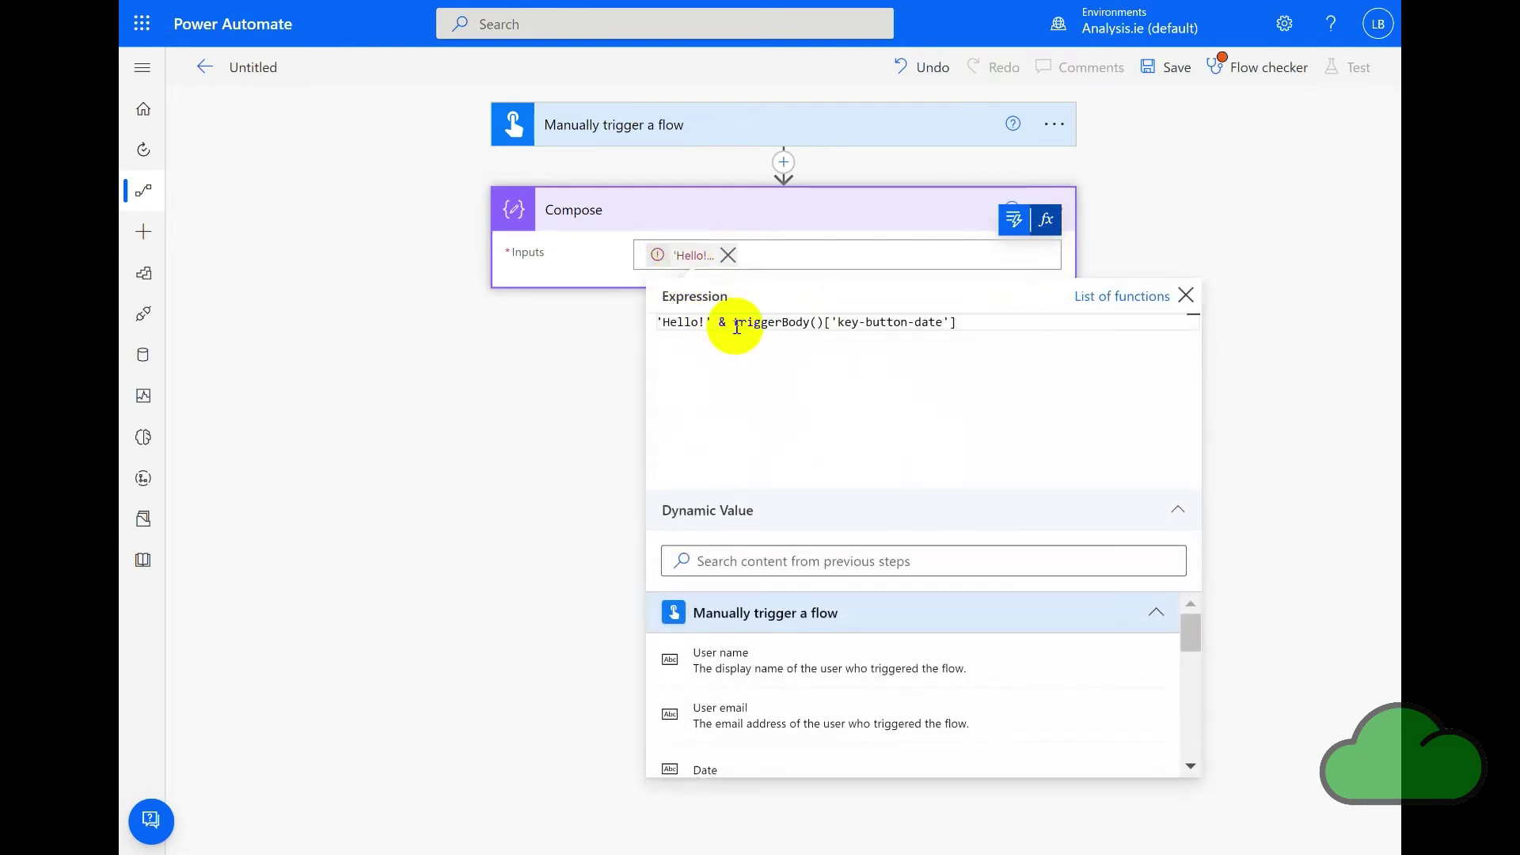
pyautogui.press('BackSpace')
pyautogui.press('BackSpace')
pyautogui.press('BackSpace')
pyautogui.press('BackSpace')
pyautogui.press('BackSpace')
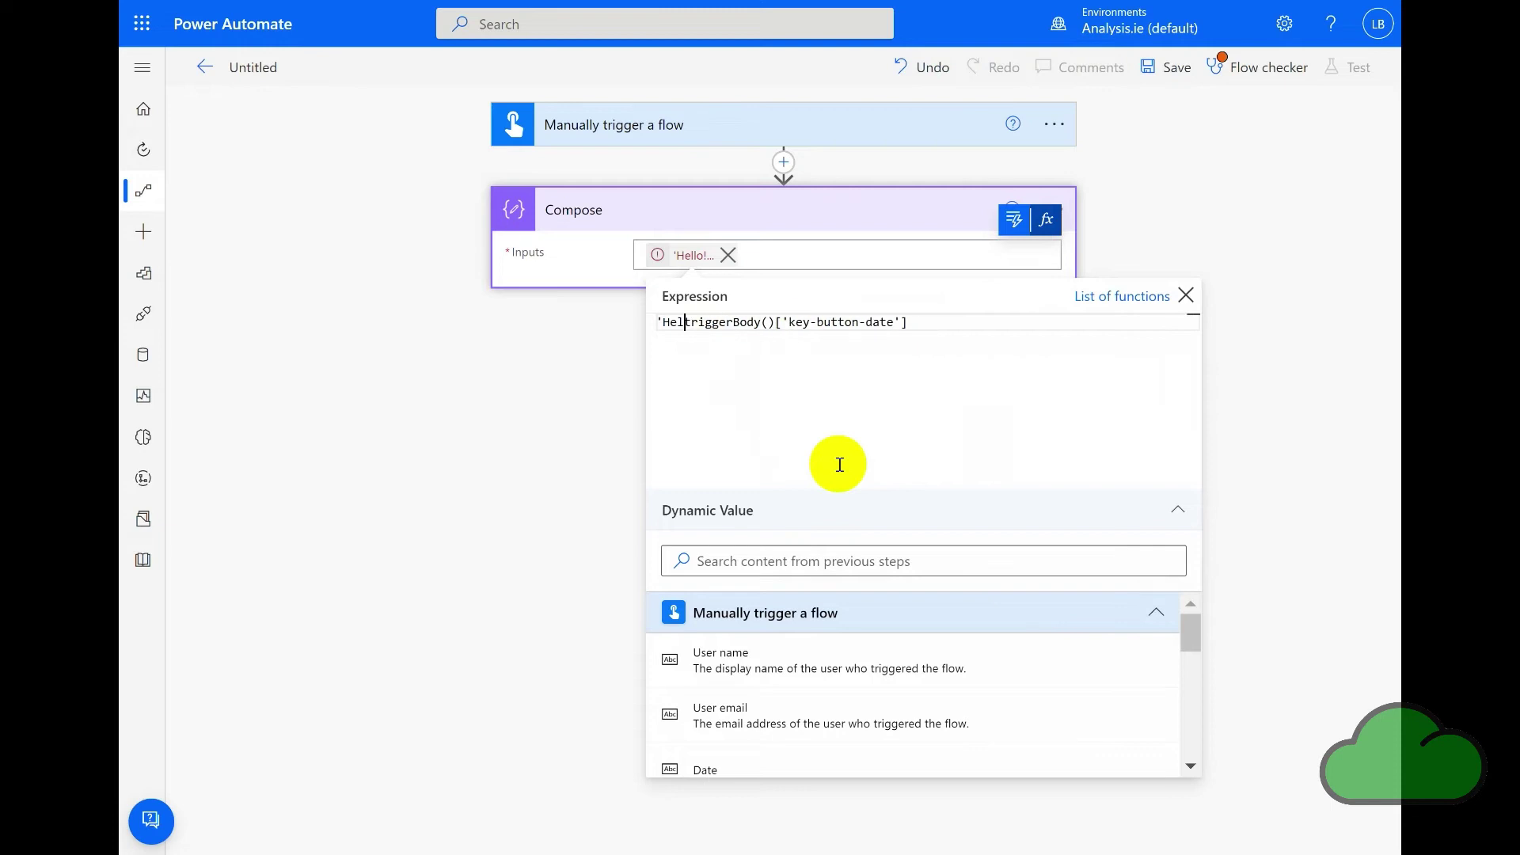
pyautogui.press('BackSpace')
pyautogui.press('BackSpace')
pyautogui.press('BackSpace')
pyautogui.click(1047, 222)
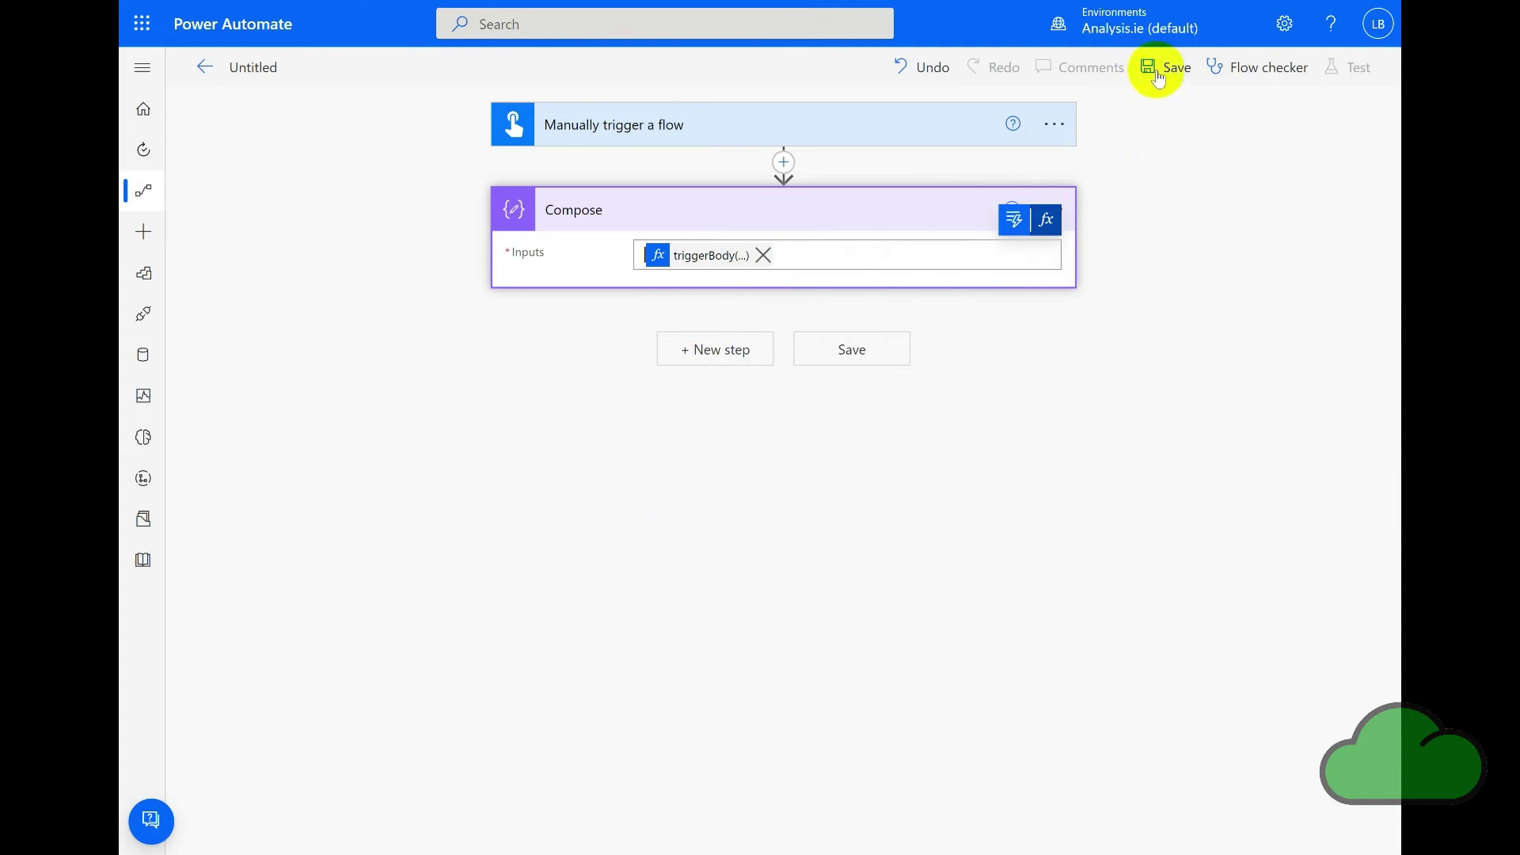
# Step: Save the flow as 'Button -> Compose' and run a manual test
pyautogui.click(852, 348)
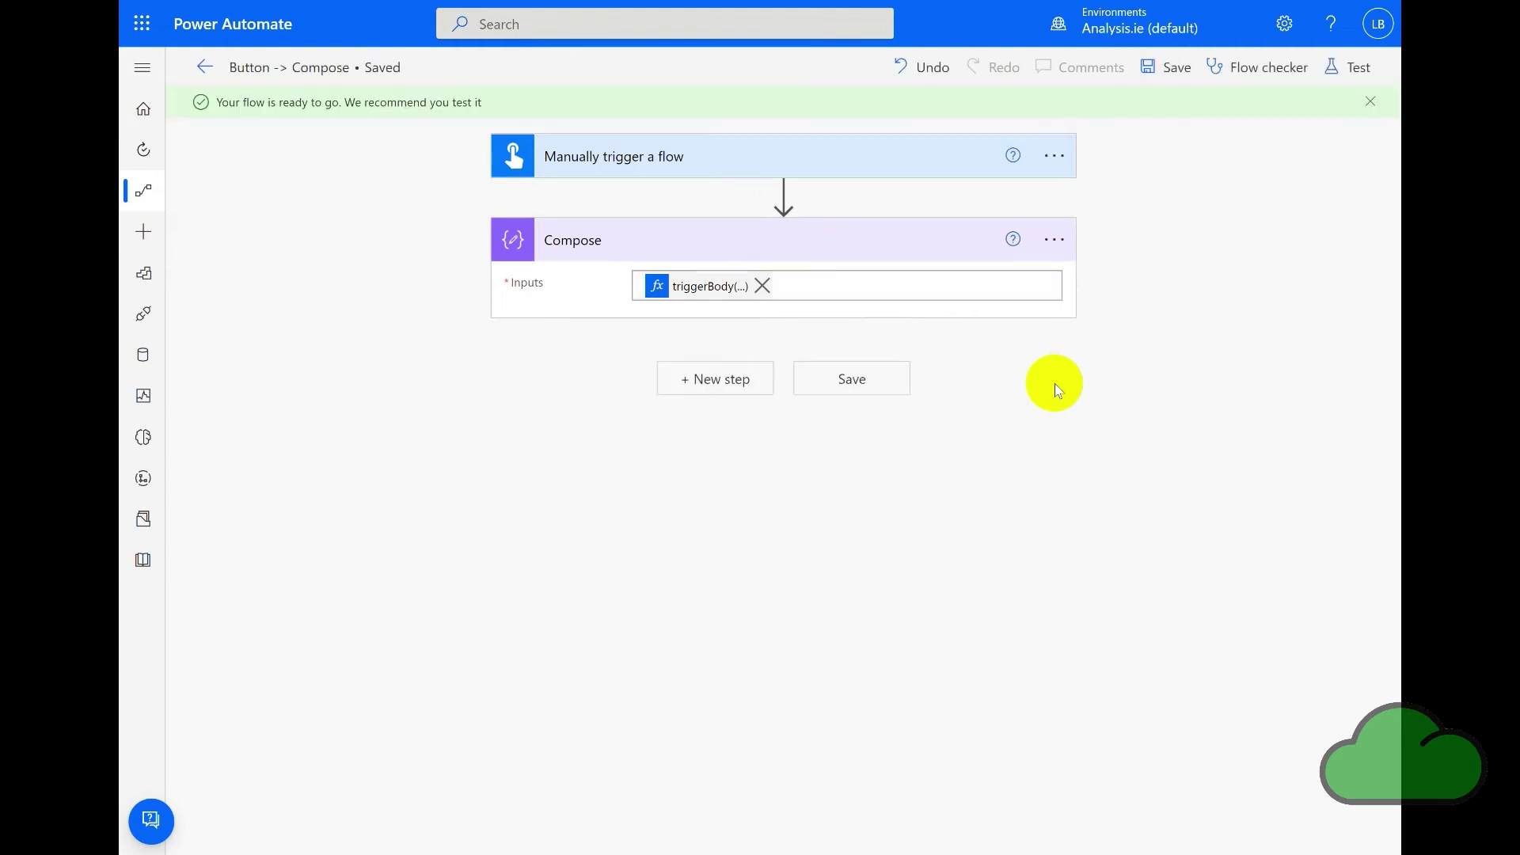
pyautogui.click(1355, 66)
pyautogui.click(1093, 112)
pyautogui.click(1124, 820)
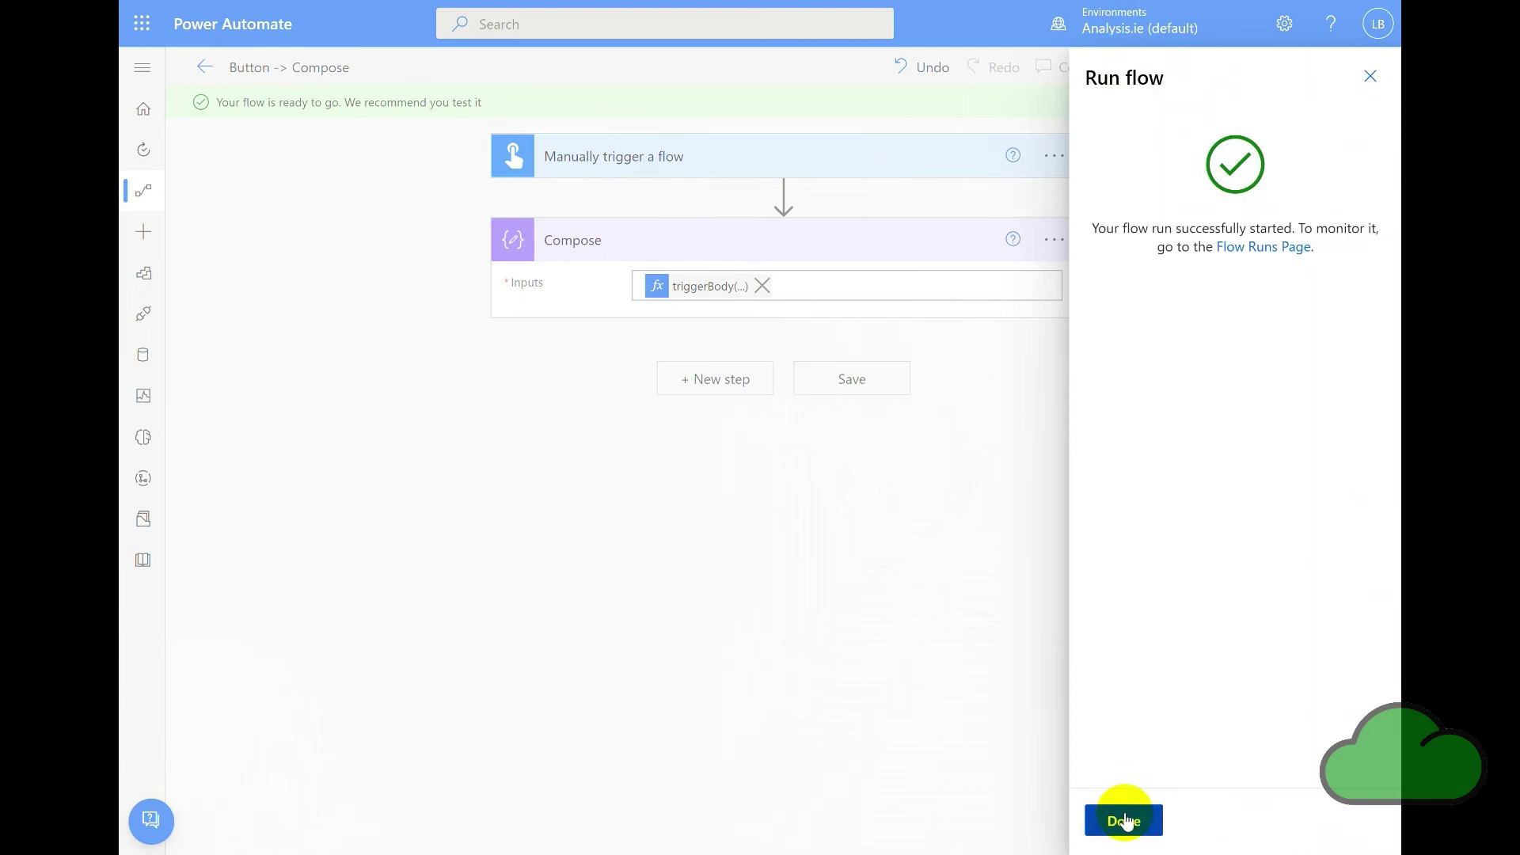
pyautogui.click(1123, 820)
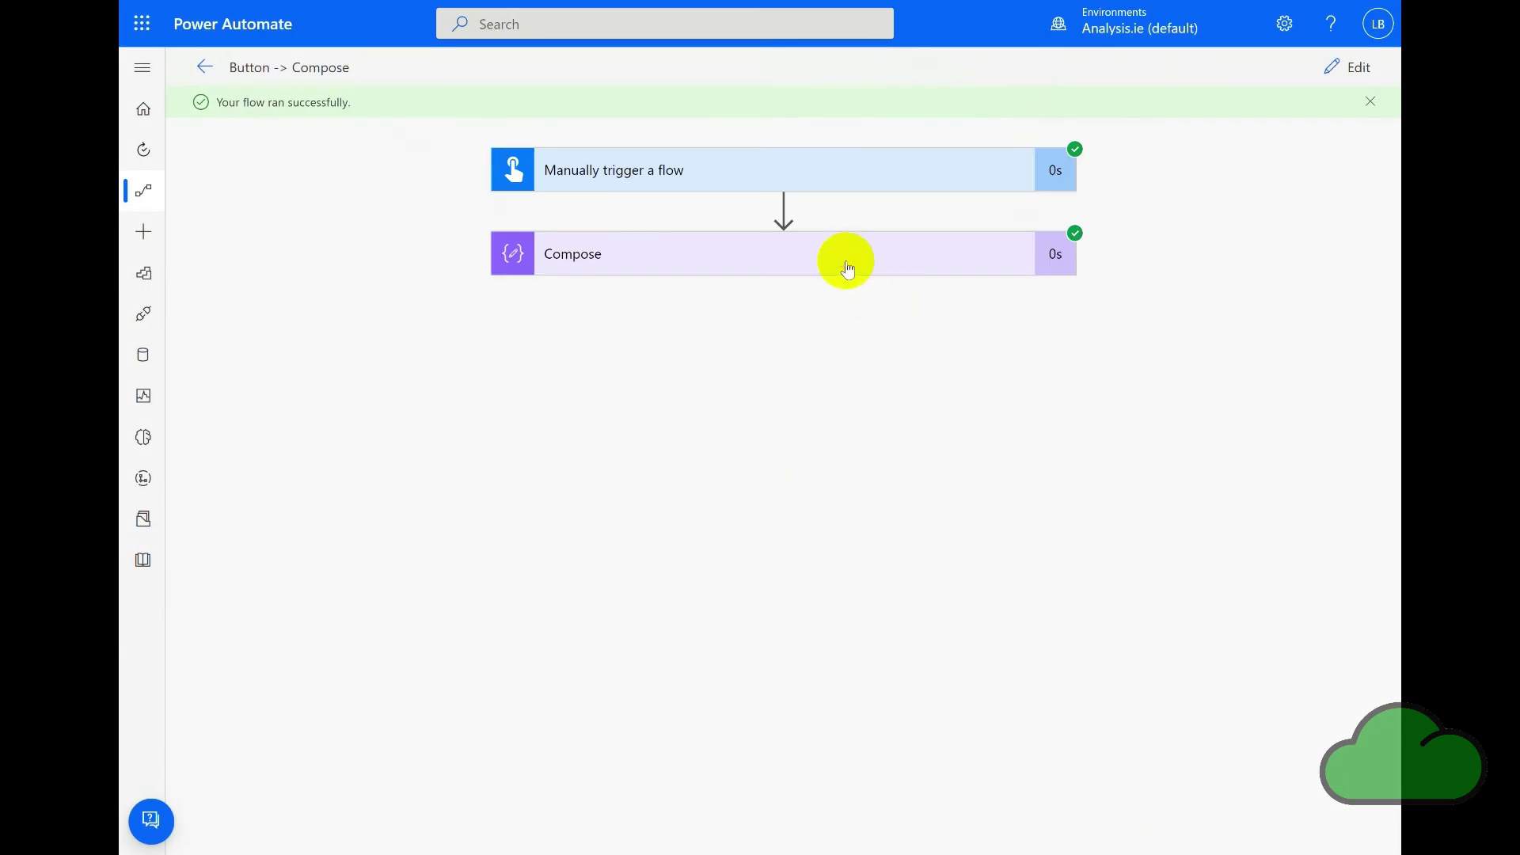
# Step: Check the Compose output 2022-10-01 and look up the list of expression functions
pyautogui.click(847, 268)
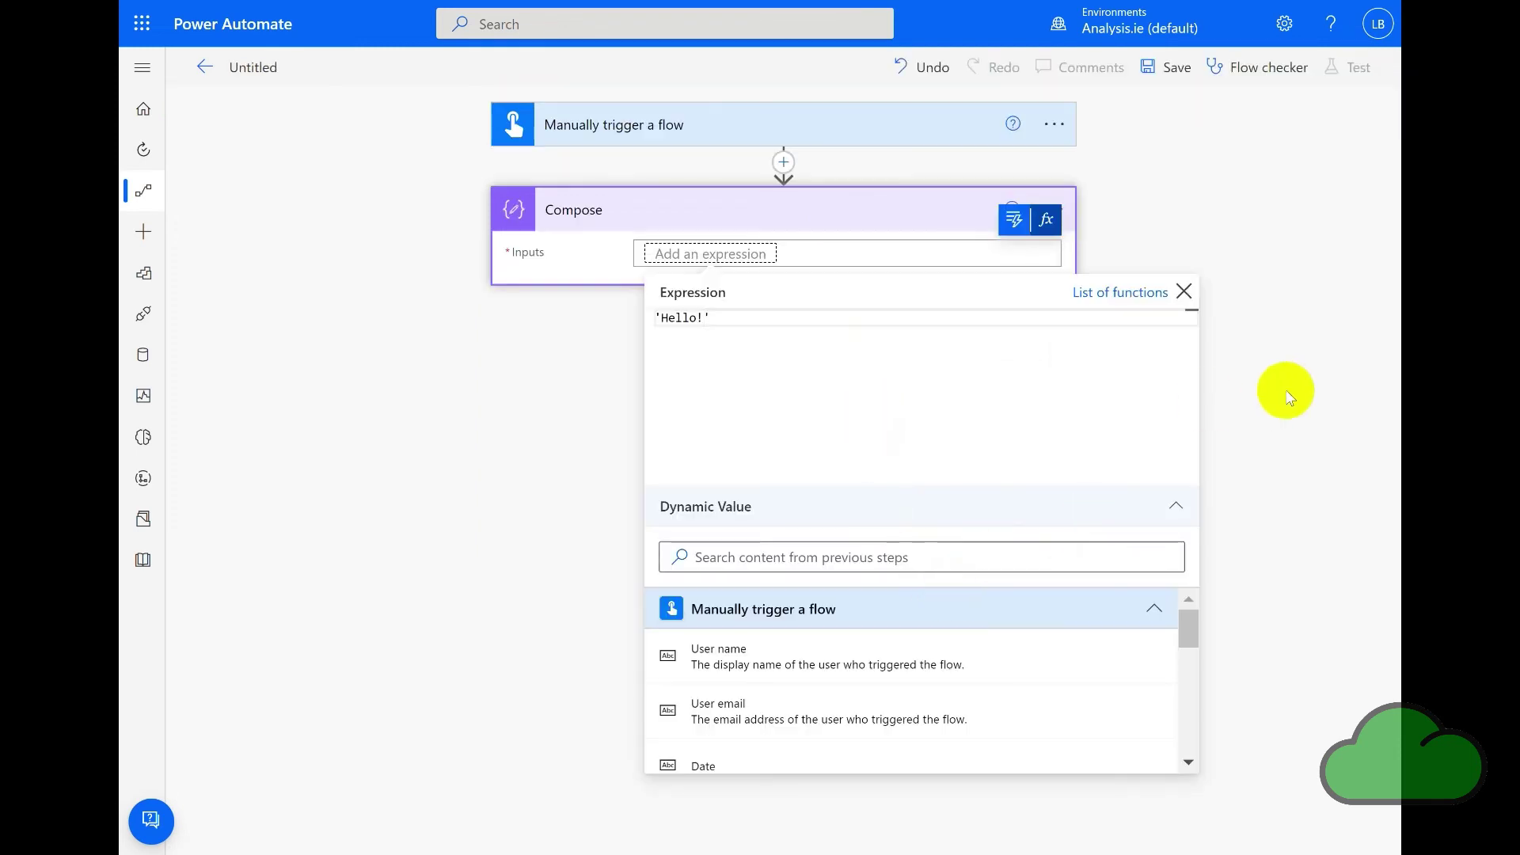
pyautogui.click(1122, 292)
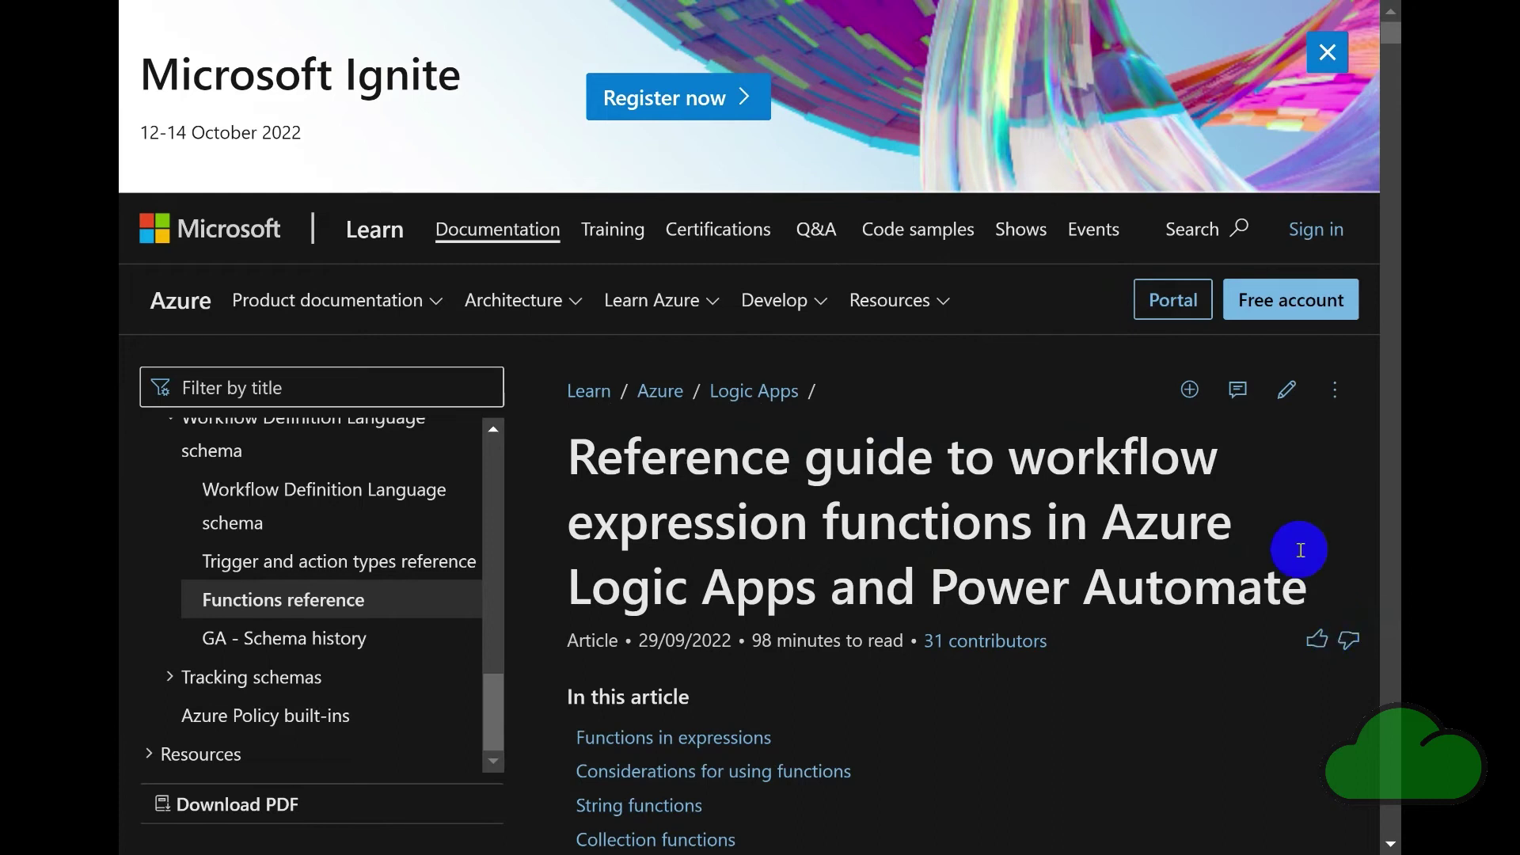
pyautogui.hotkey('ctrl', 'w')
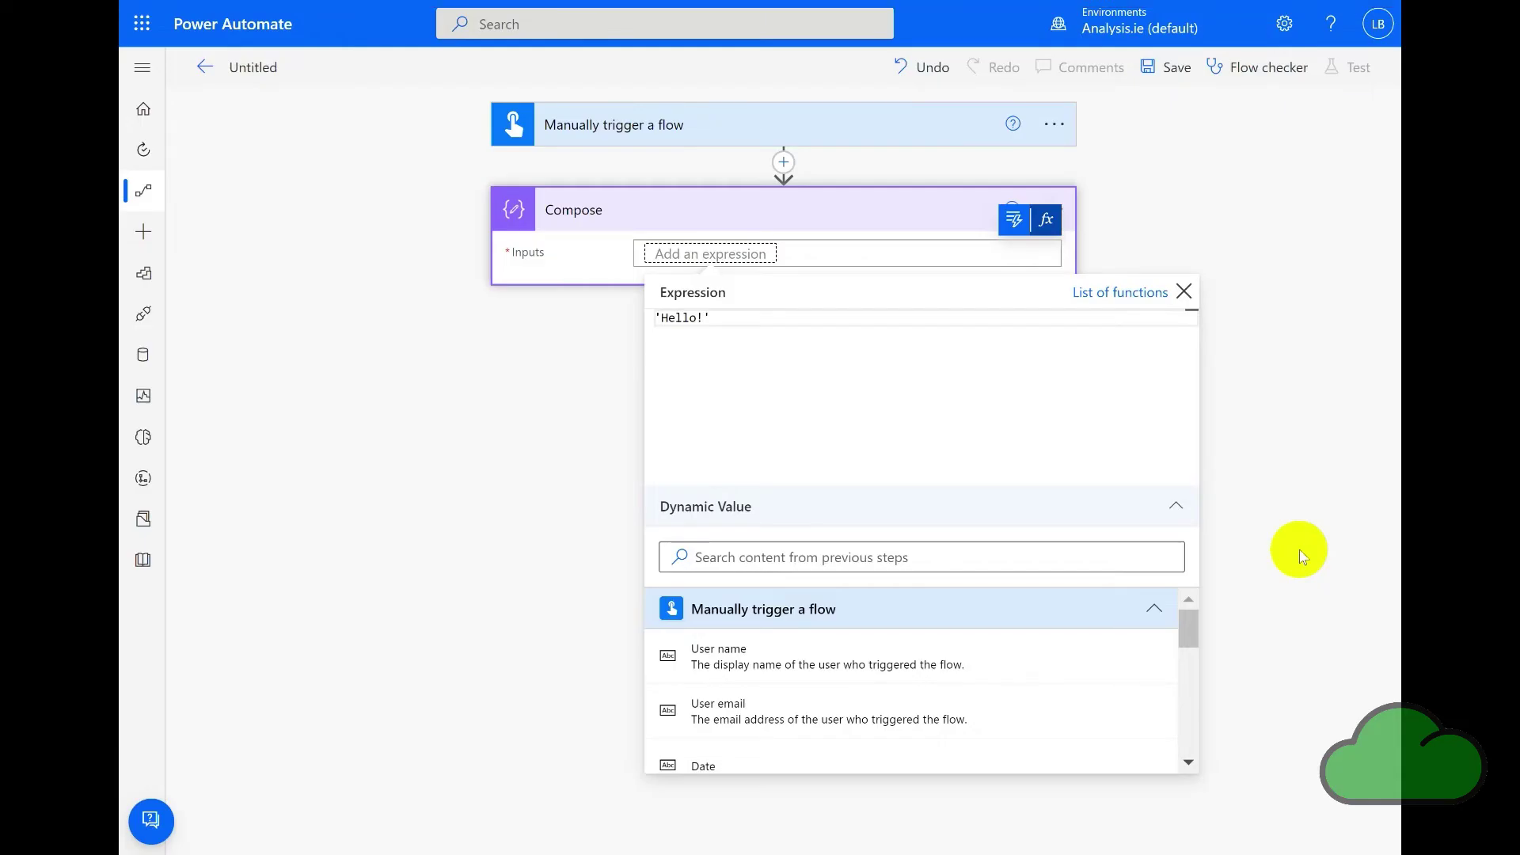